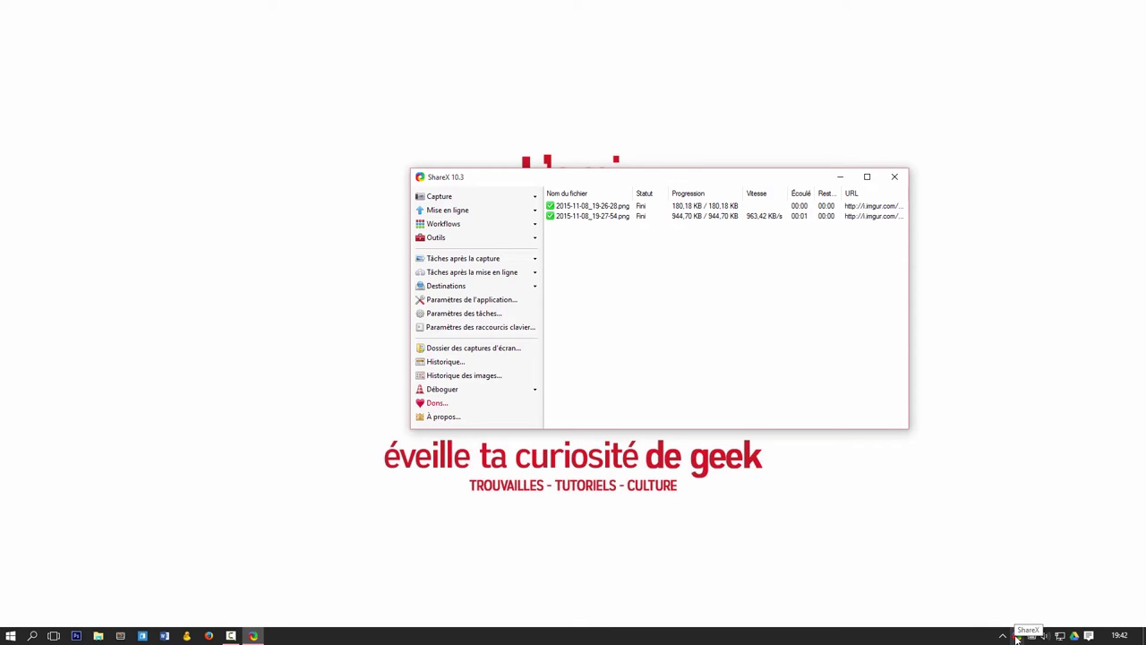
Cancel the accidental region capture, show the ShareX main window and move it closer to the centre of the desktop.
left_click(1019, 638)
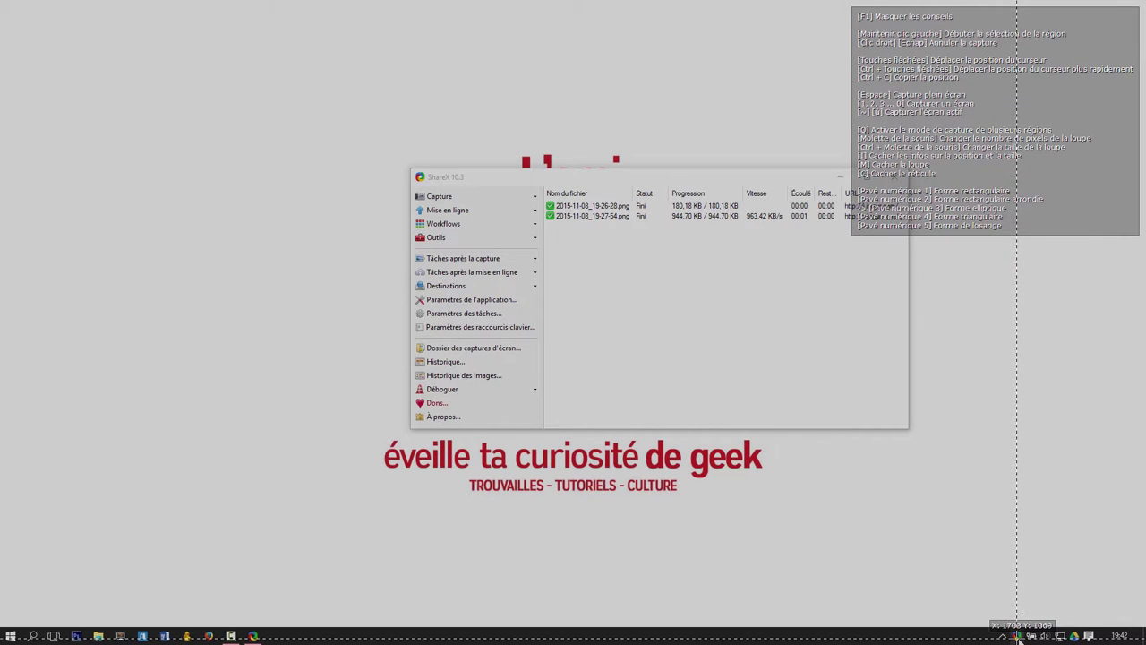
right_click(1017, 637)
right_click(1018, 637)
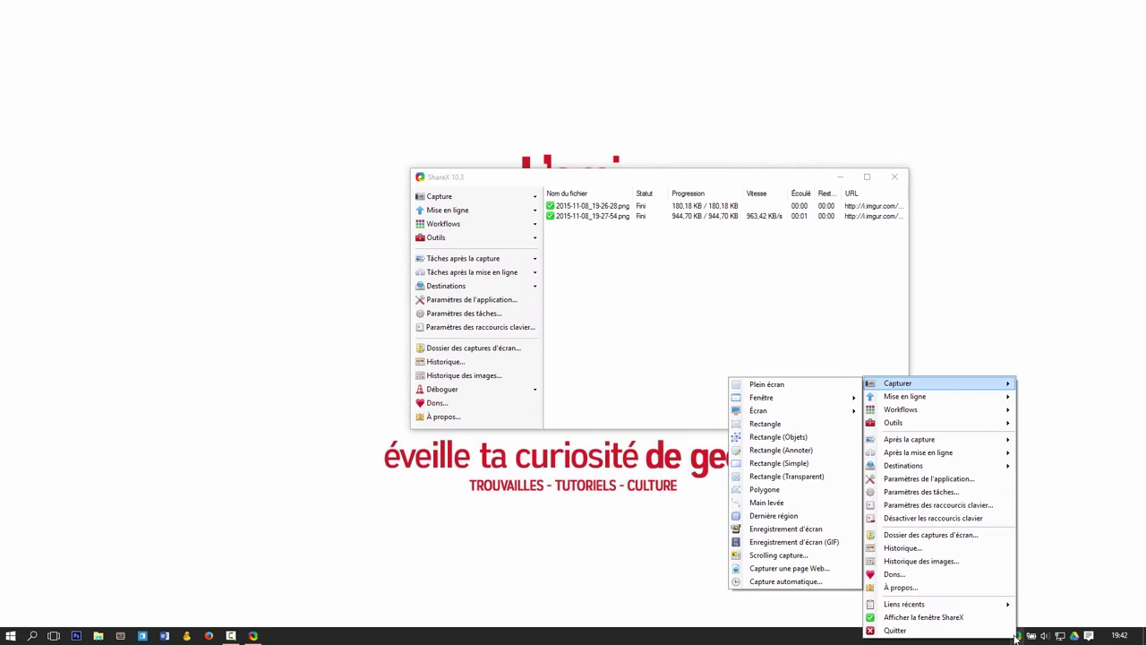
left_click(944, 617)
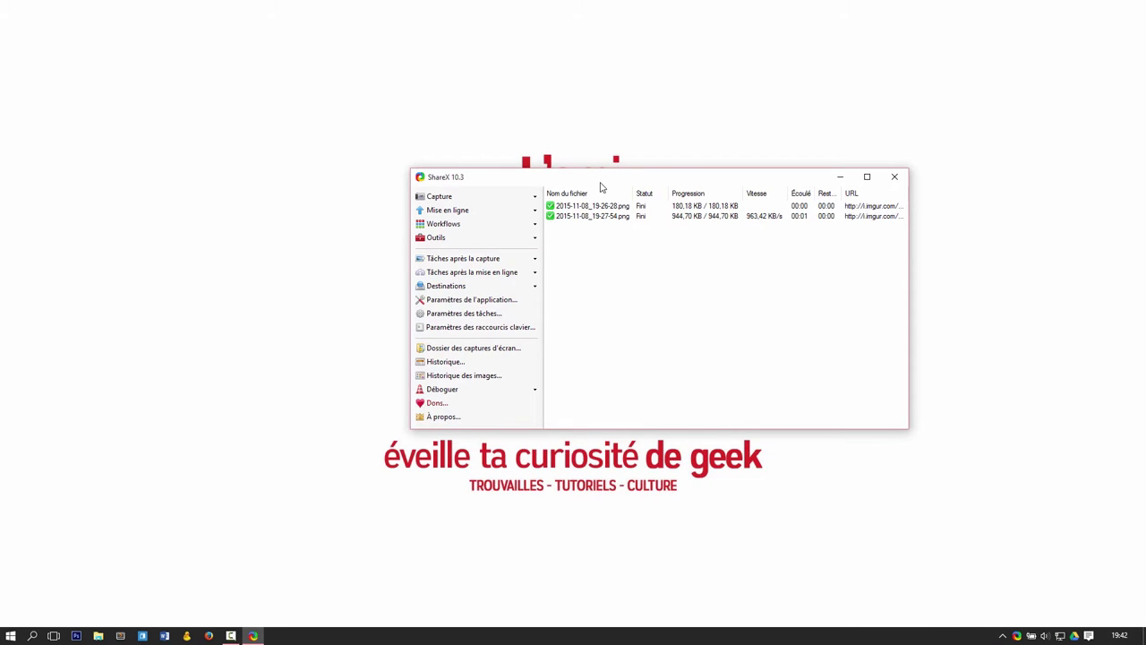
left_click_drag(599, 184, 504, 215)
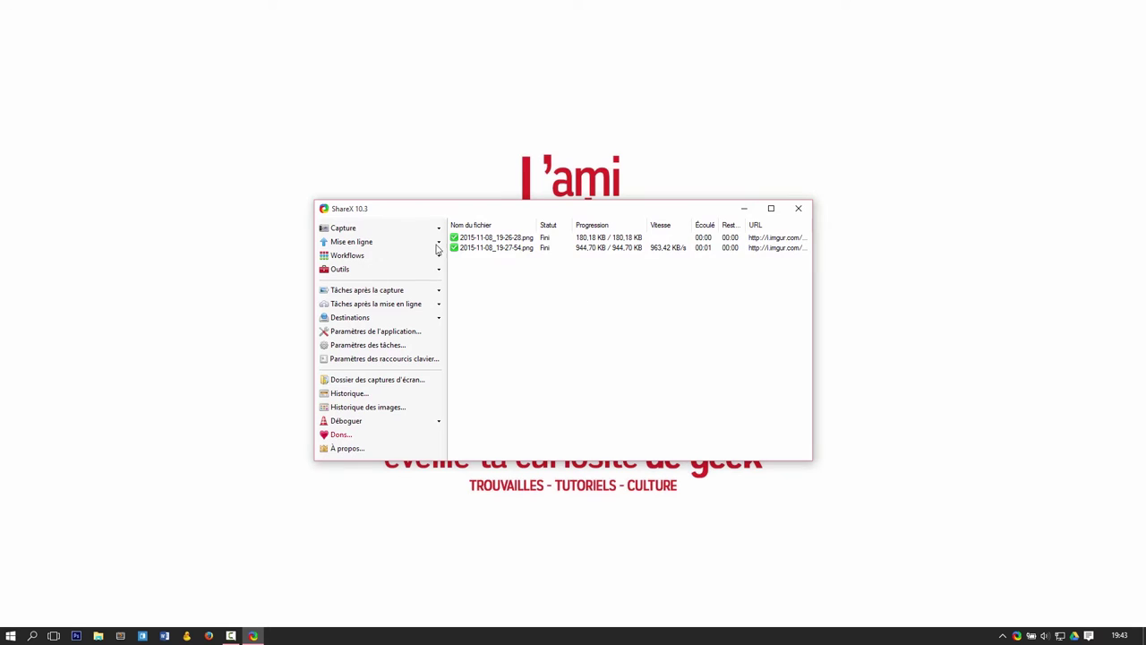
Review the available capture modes and close the main window.
left_click(338, 231)
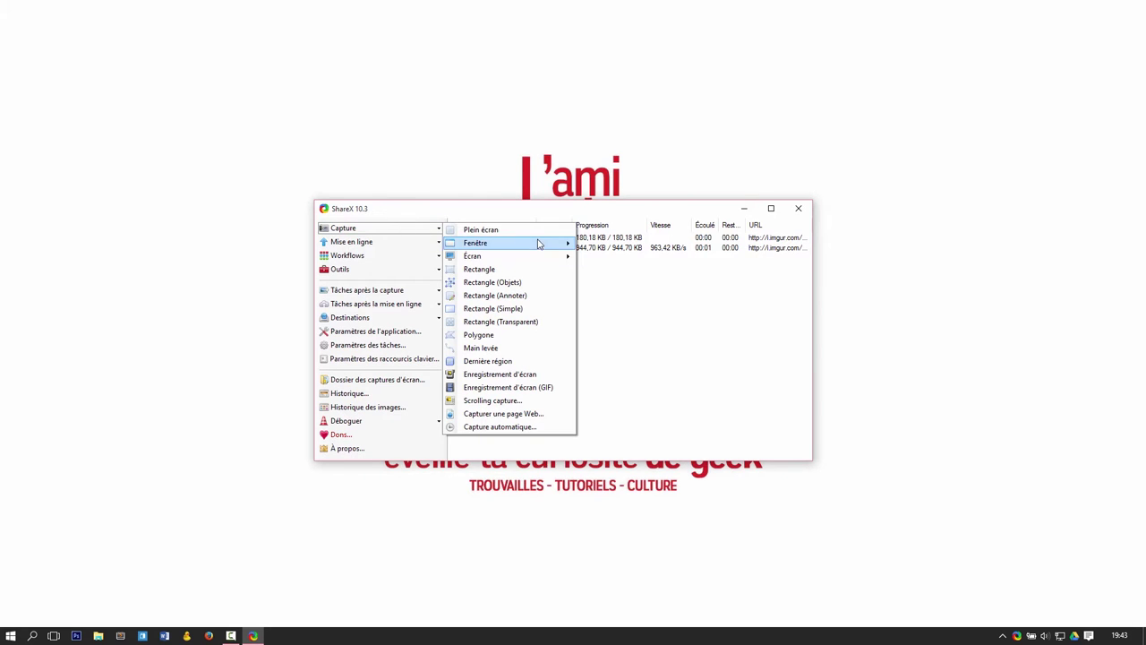
left_click(798, 208)
left_click(798, 208)
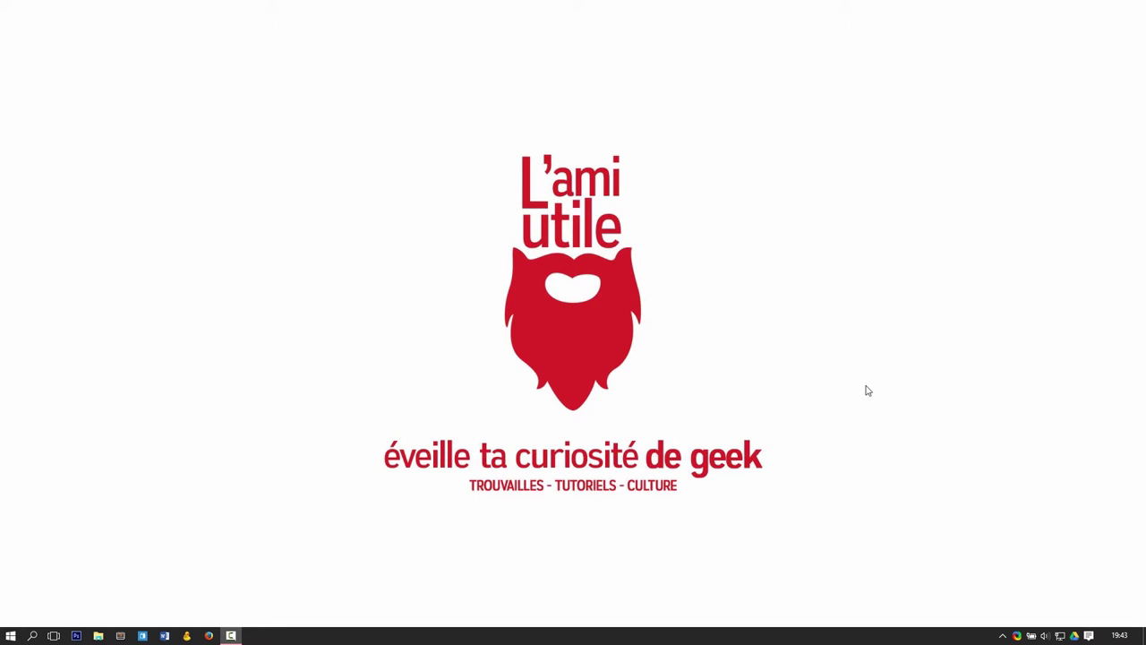
Try an elliptical region selection about 843 by 729 px around the desktop logo.
left_click(1018, 637)
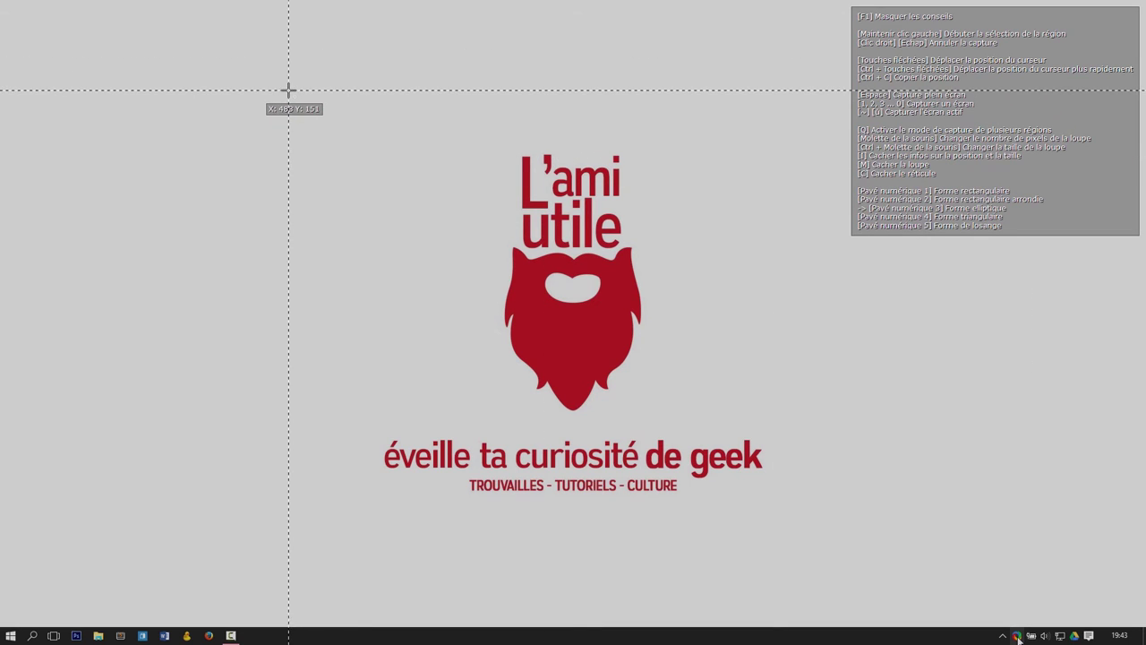
left_click_drag(288, 89, 790, 524)
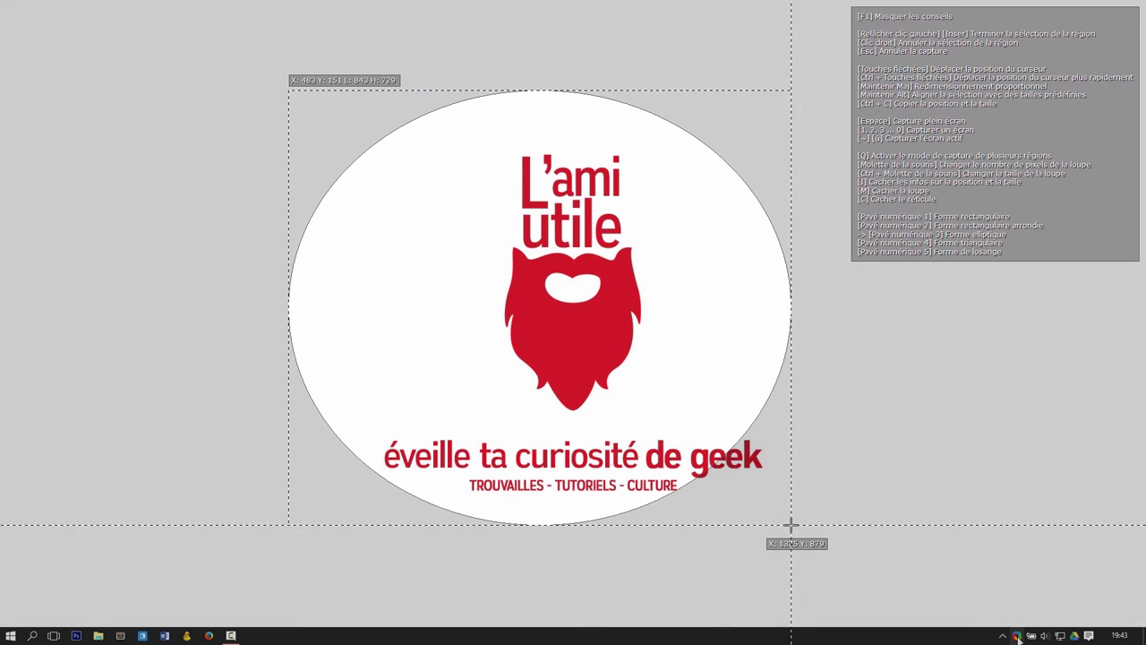
left_click_drag(791, 524, 856, 559)
left_click(1017, 635)
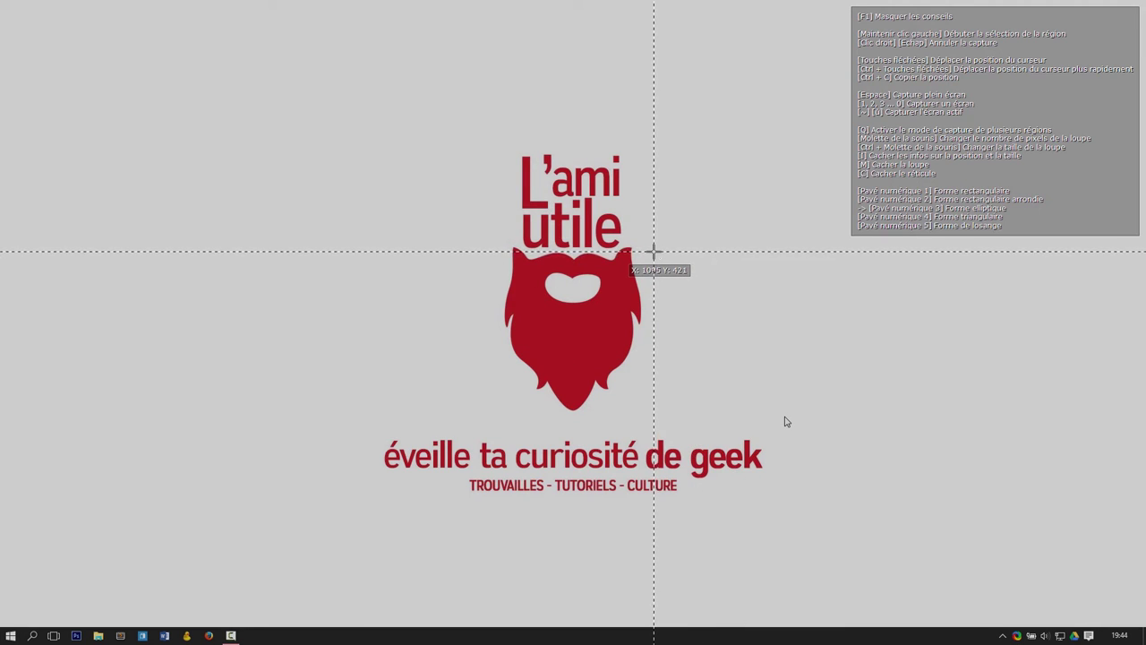
Try a rectangular region selection over the logo and cancel the selection.
key("KP_1")
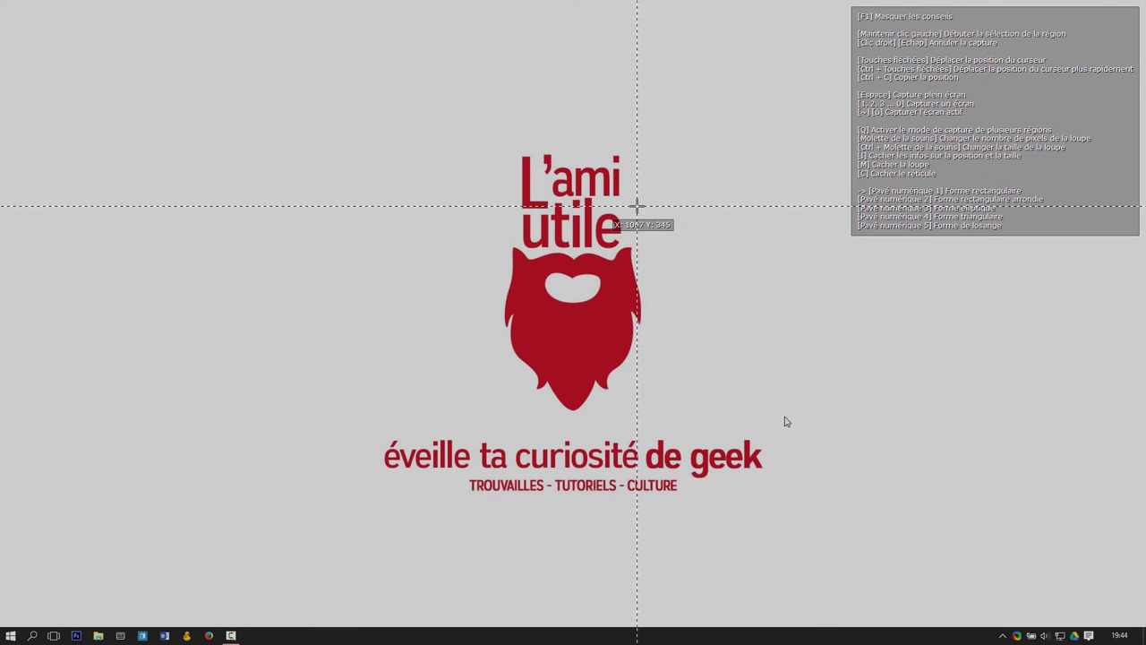
left_click_drag(297, 91, 757, 373)
right_click(757, 373)
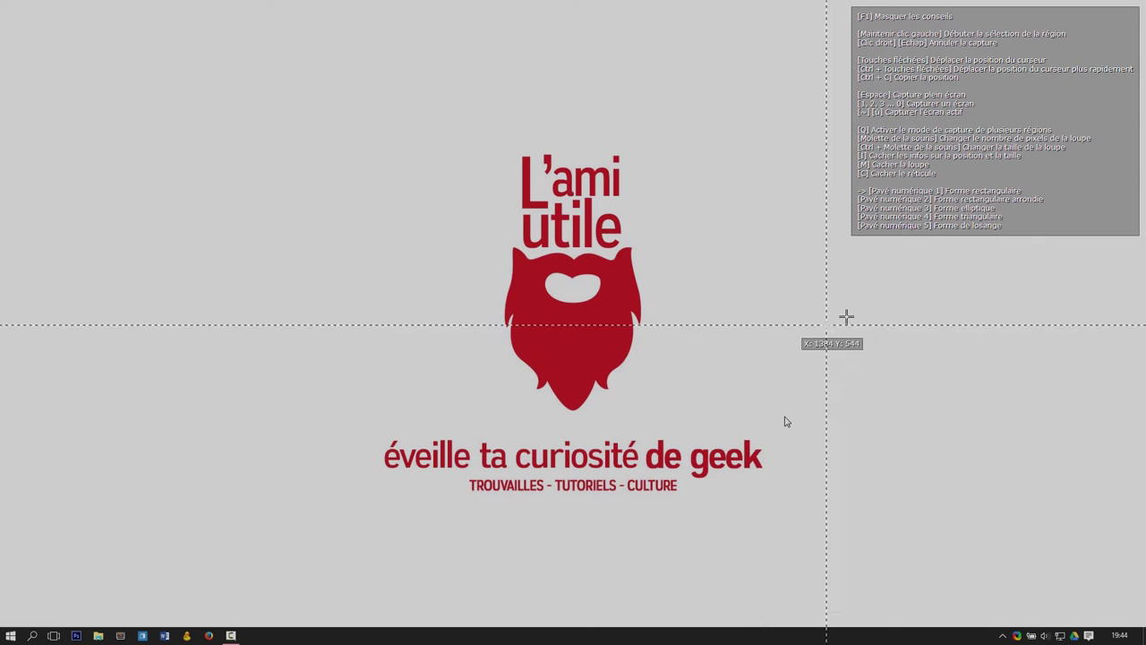
Try a rounded rectangular selection about 625 by 579 px around the logo and cancel it.
key("KP_2")
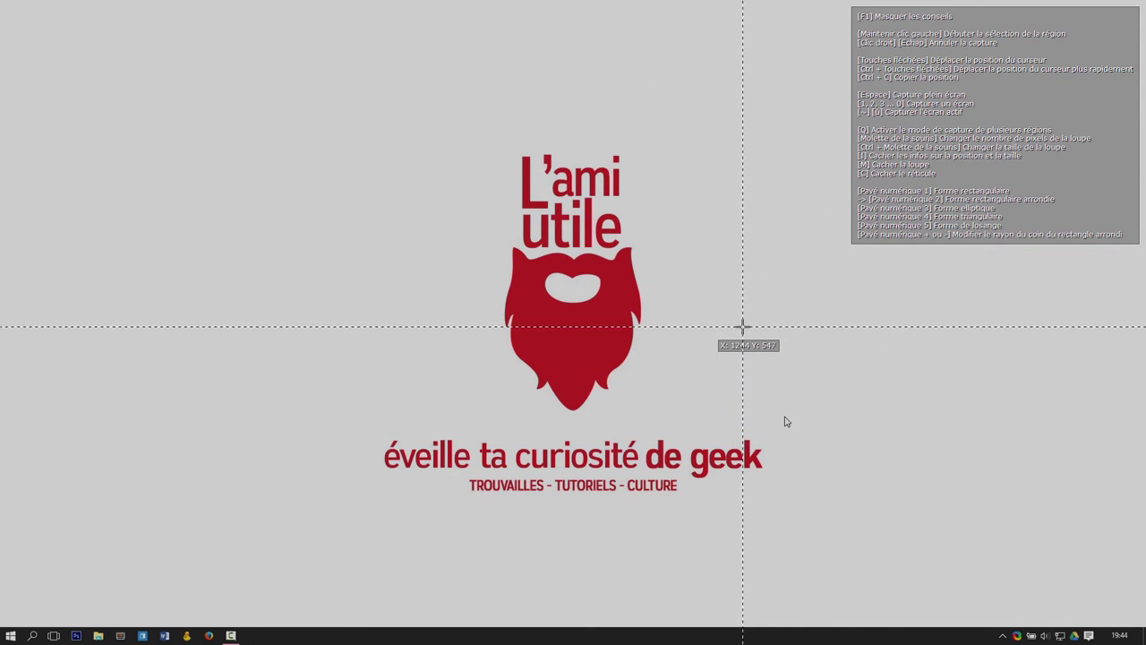
left_click_drag(396, 85, 767, 434)
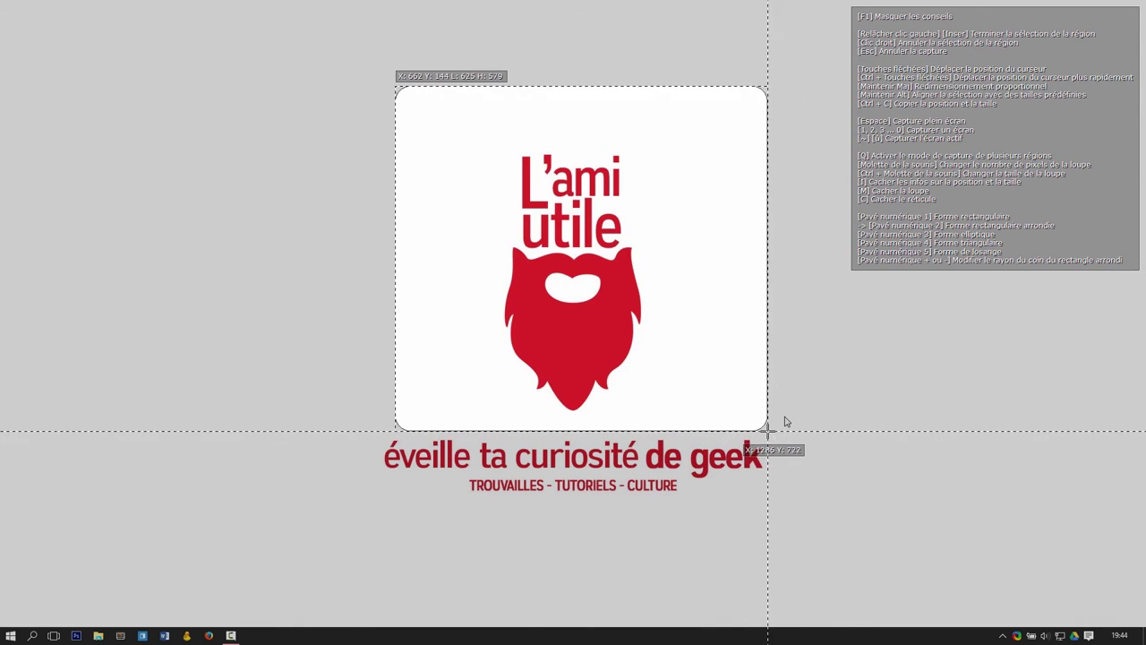
right_click(768, 434)
Try the elliptical and triangular selection shapes on the logo, cancelling each selection.
key("KP_3")
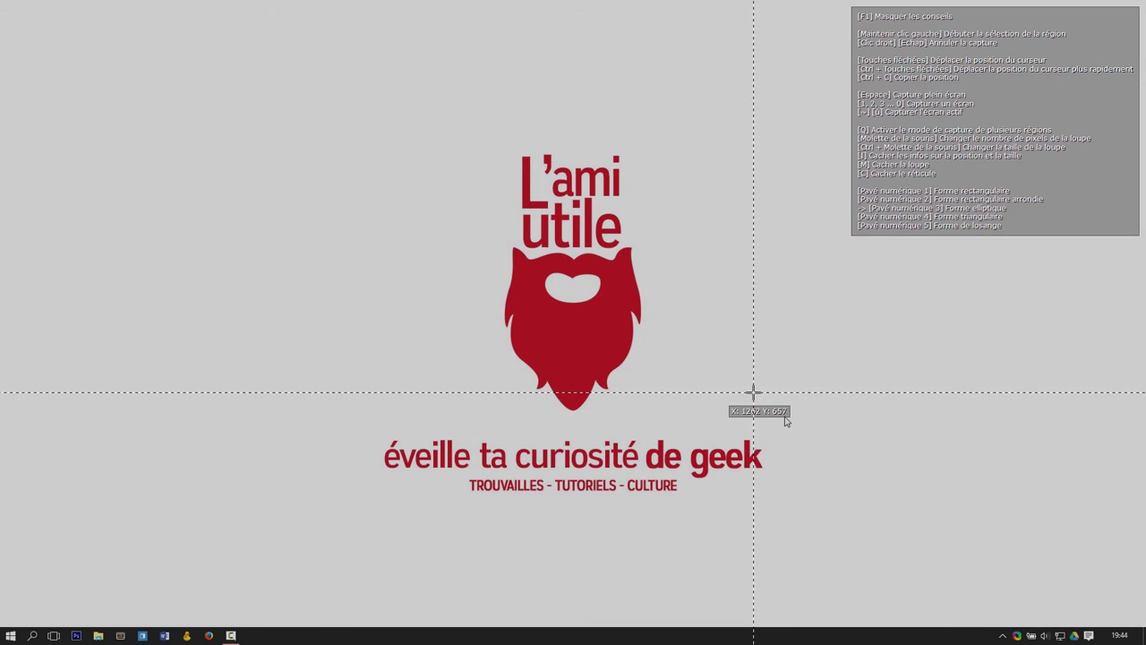
mouse_move(753, 392)
left_mouse_down()
mouse_move(588, 153)
mouse_move(815, 518)
mouse_move(746, 371)
left_mouse_up()
right_click(587, 151)
key("KP_4")
right_click(747, 371)
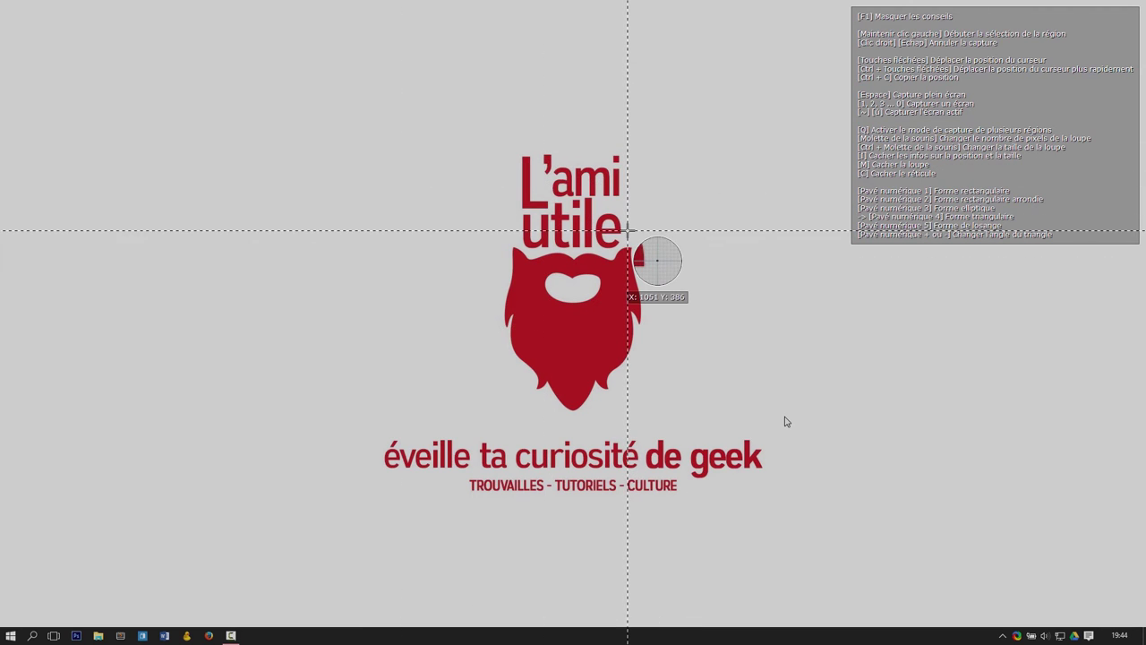
Capture a rectangular region enclosing the logo and its slogan.
key("KP_1")
left_click_drag(364, 103, 787, 530)
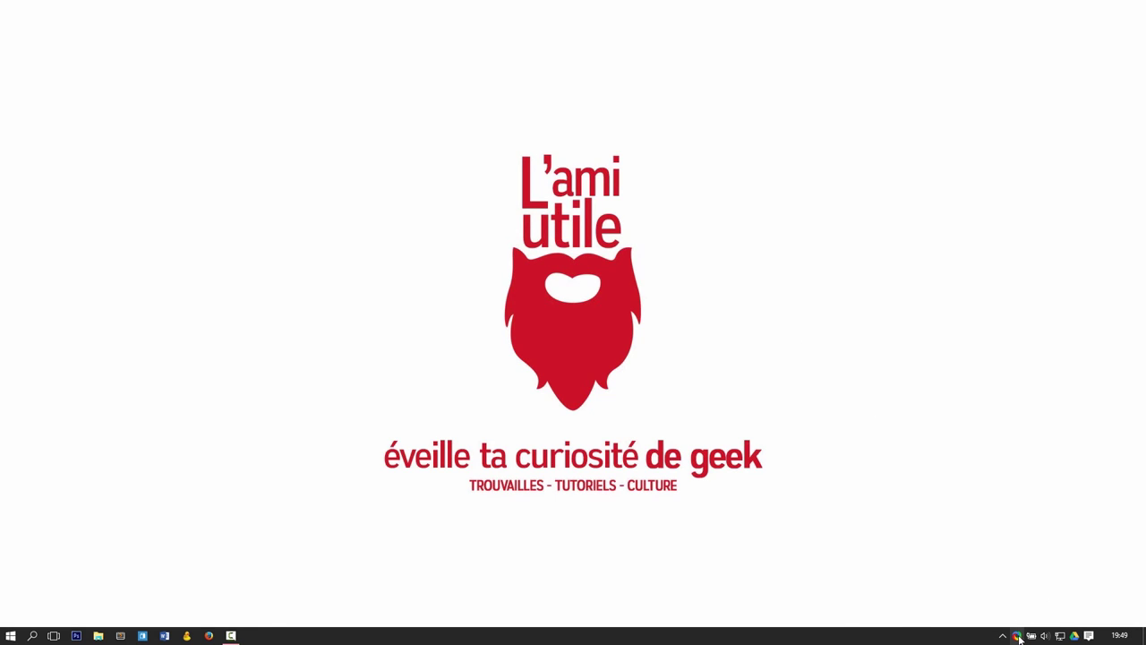
Show the main window and review the upload destinations for images, texts and files, plus the URL shortening and sharing services.
right_click(1016, 634)
left_click(926, 615)
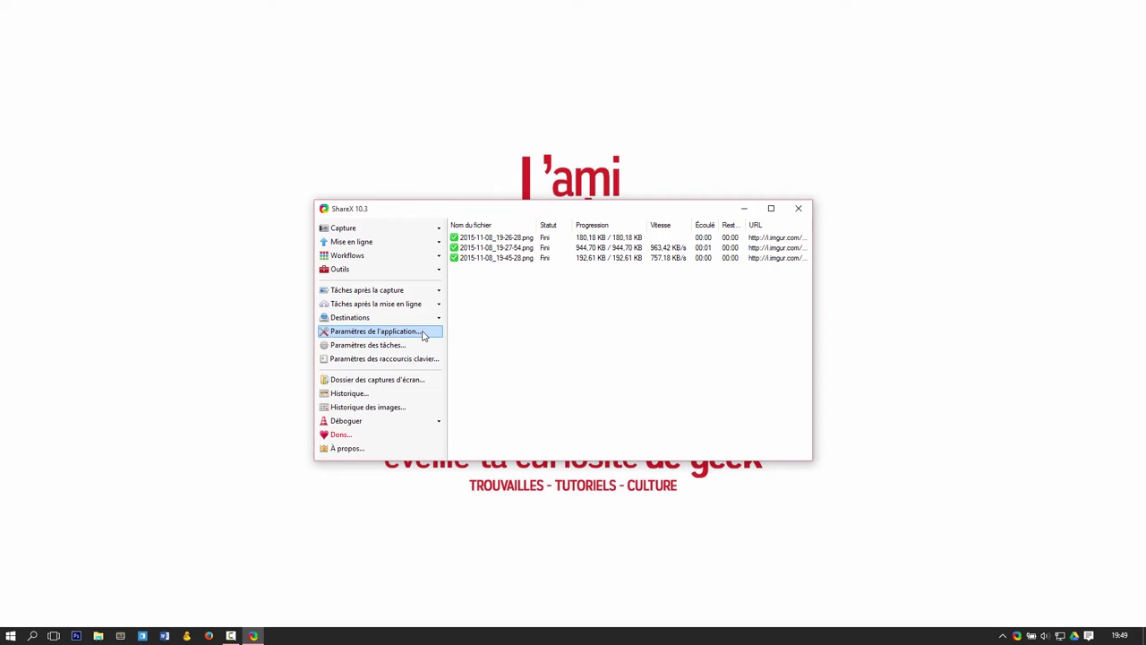
mouse_move(423, 321)
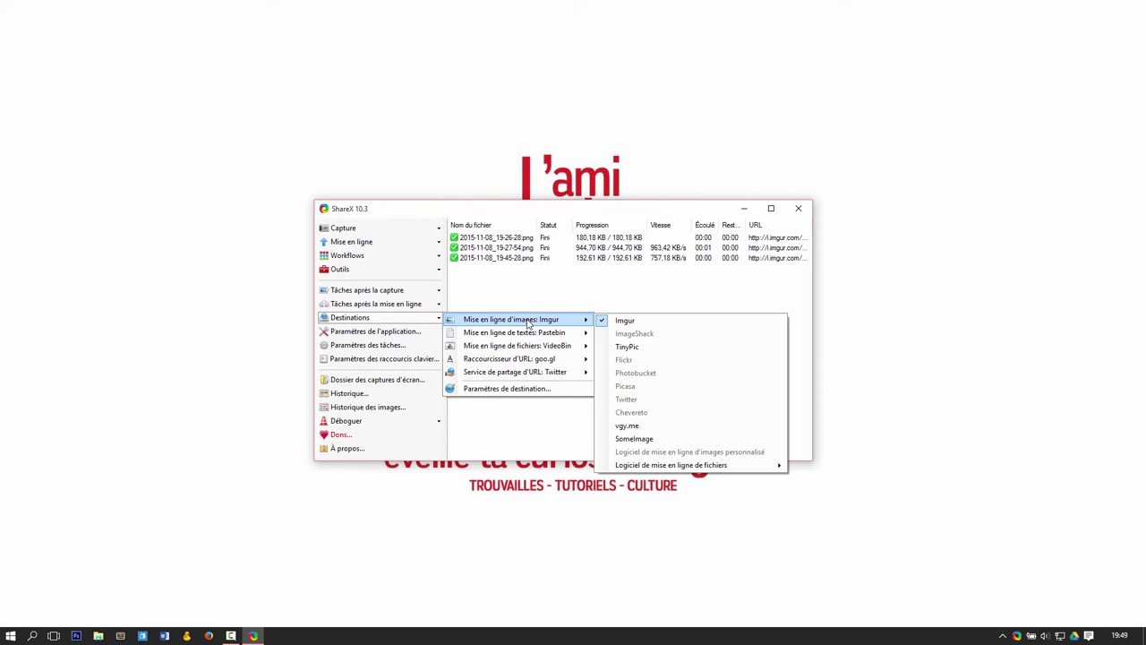
mouse_move(549, 322)
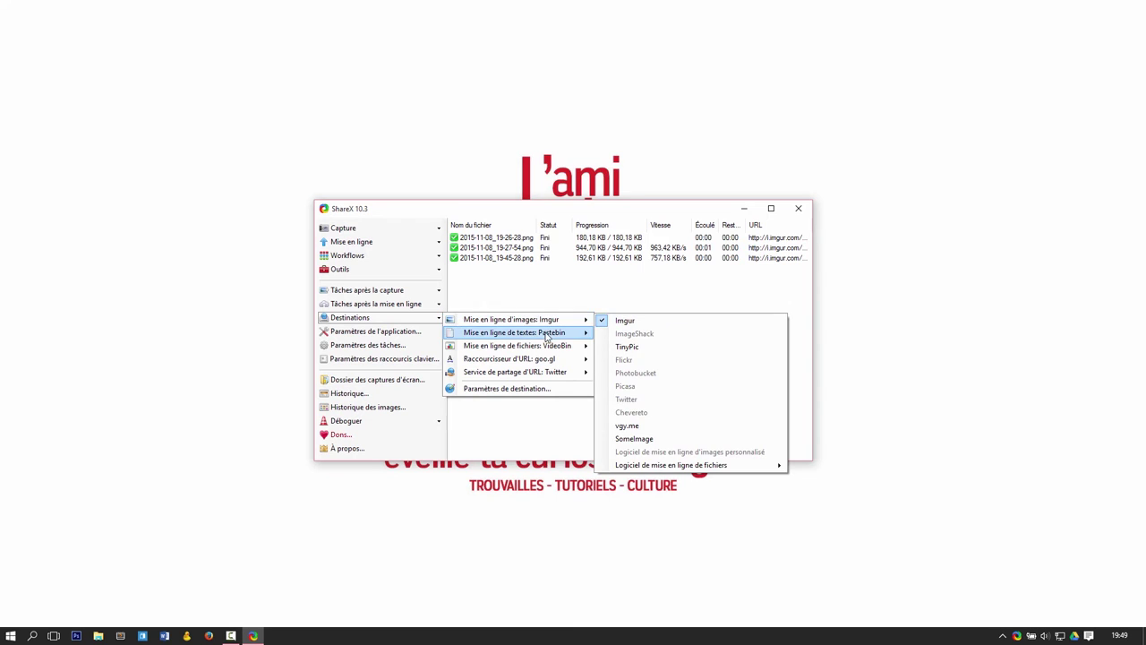
mouse_move(522, 350)
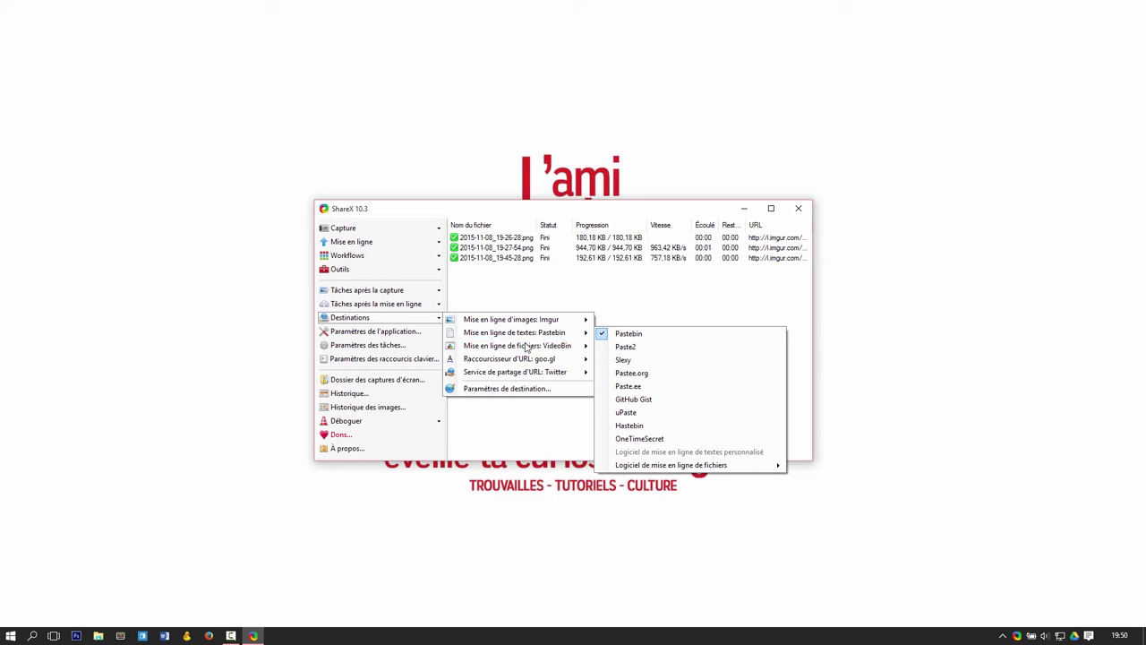
mouse_move(500, 376)
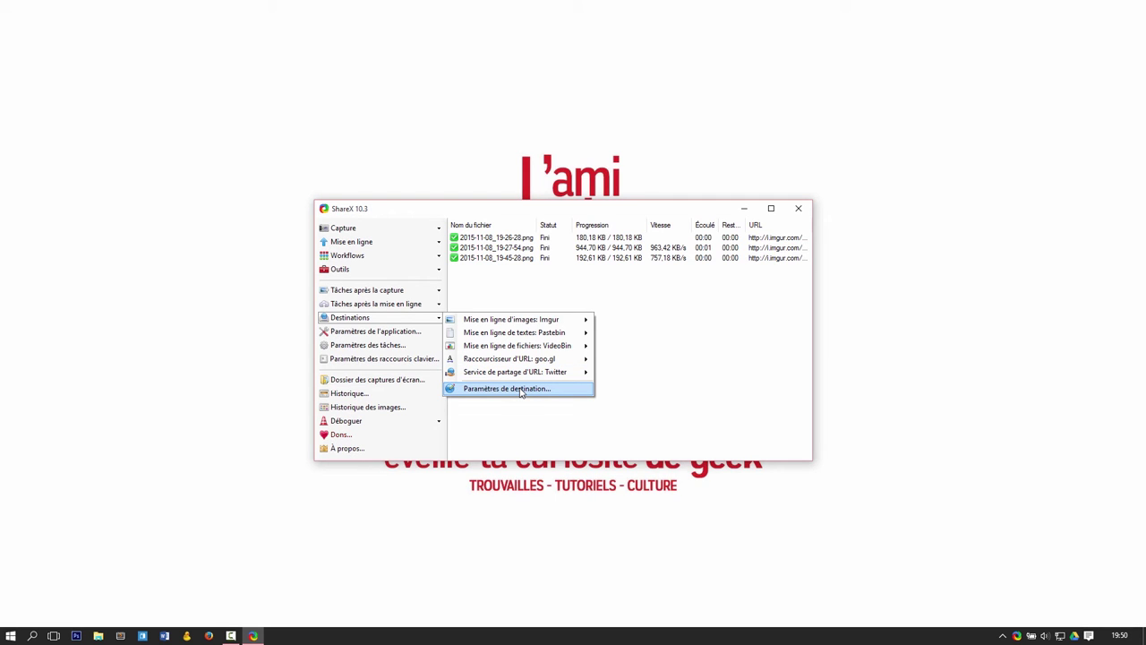
Examine the account settings of Imgur, ImageShack, TinyPic, Flickr and Photobucket in the destination settings, and close them.
left_click(522, 389)
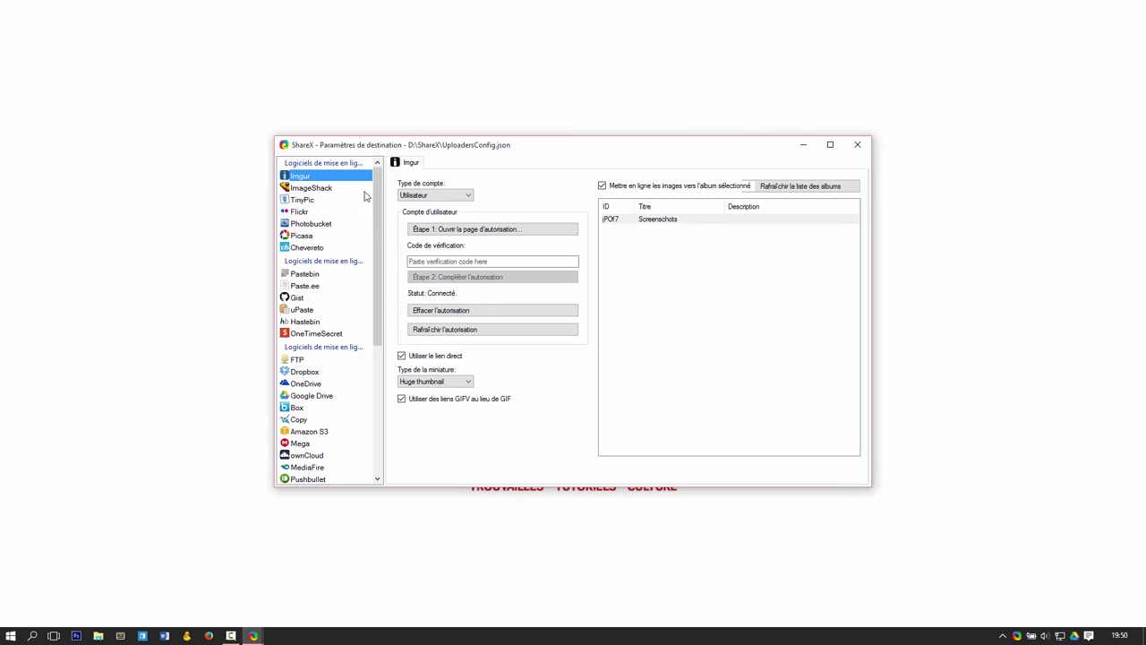
mouse_move(377, 192)
left_mouse_down()
mouse_move(377, 333)
mouse_move(377, 171)
left_mouse_up()
left_click(312, 188)
left_click(308, 201)
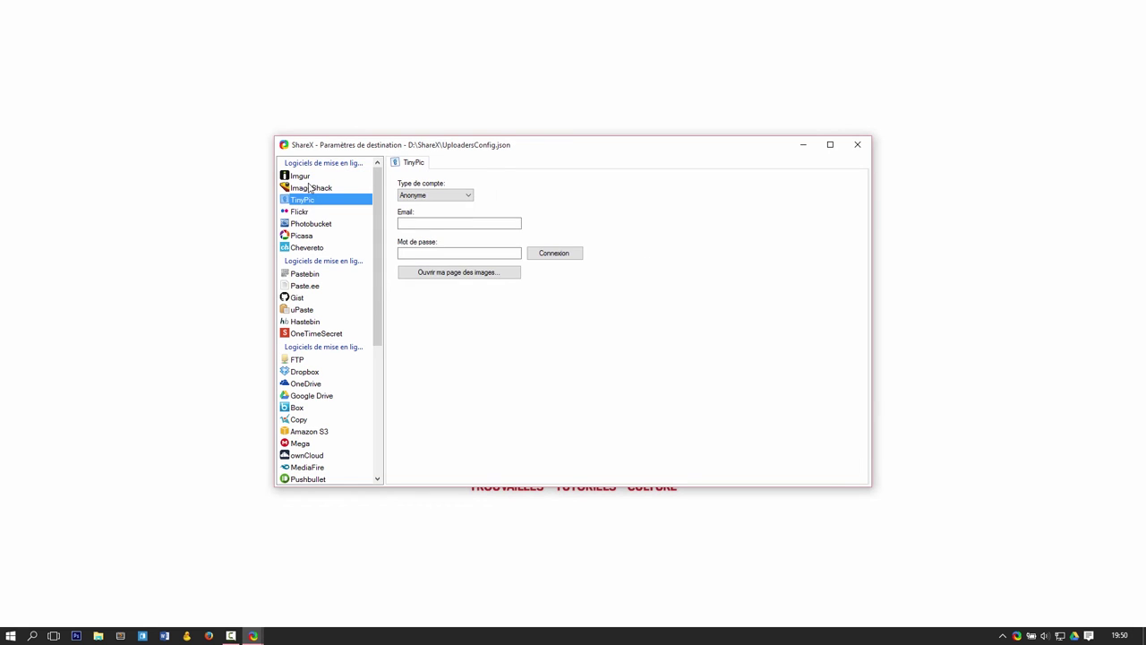
left_click(309, 177)
left_click(304, 211)
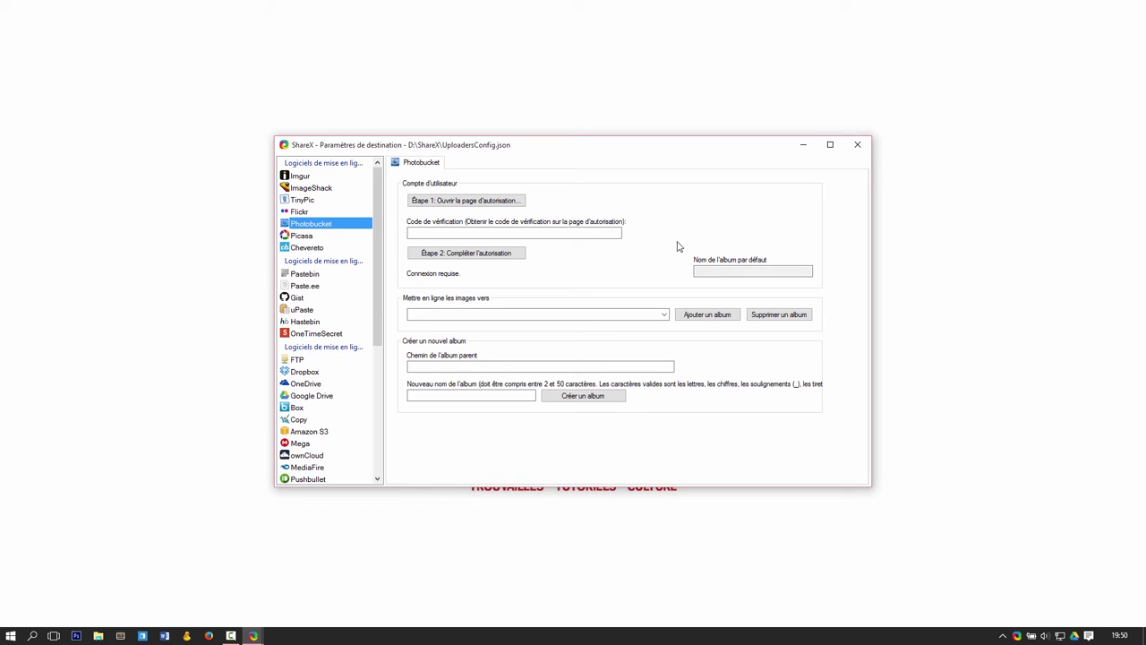
left_click(857, 145)
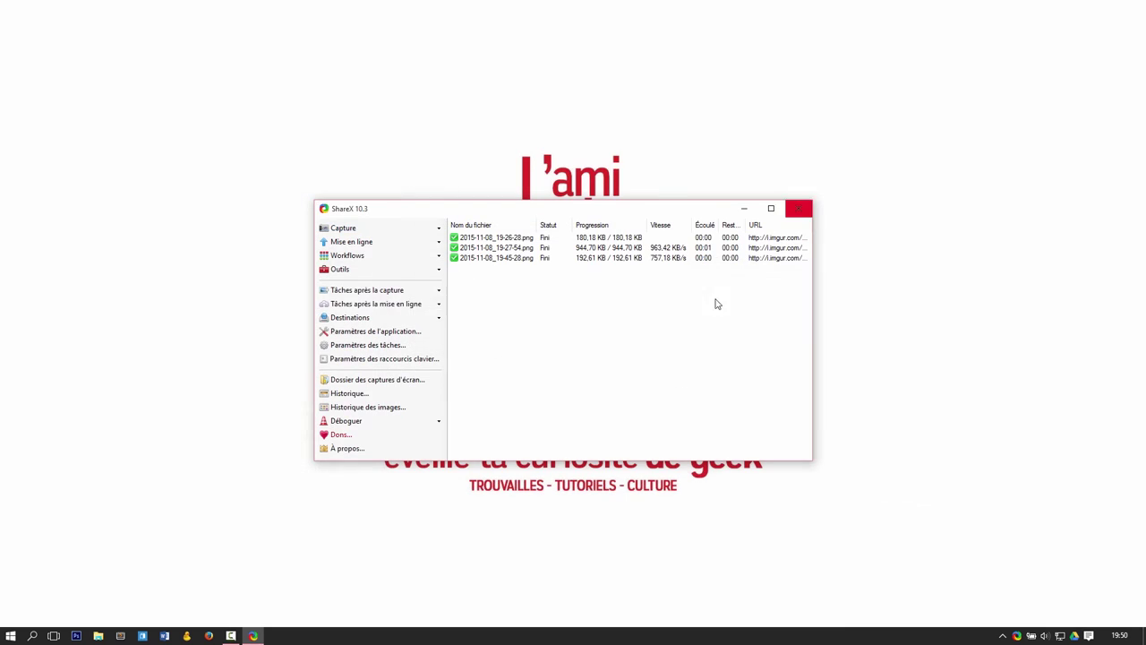
Check which image upload services are selectable as the destination, leaving the choice on Imgur.
left_click(402, 319)
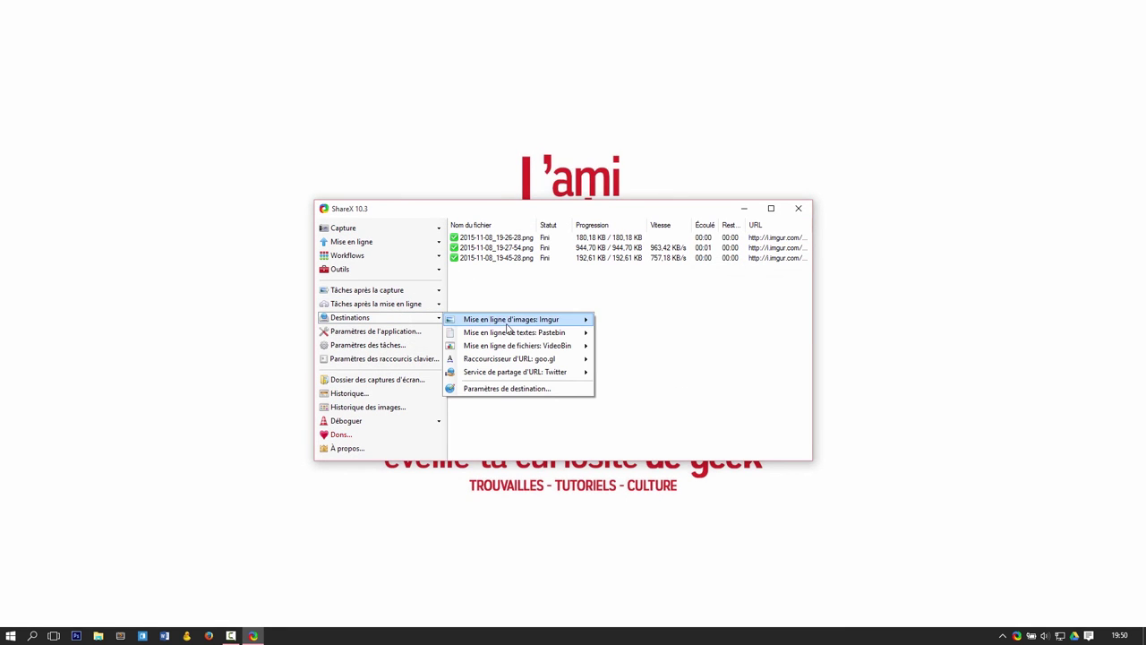
mouse_move(505, 322)
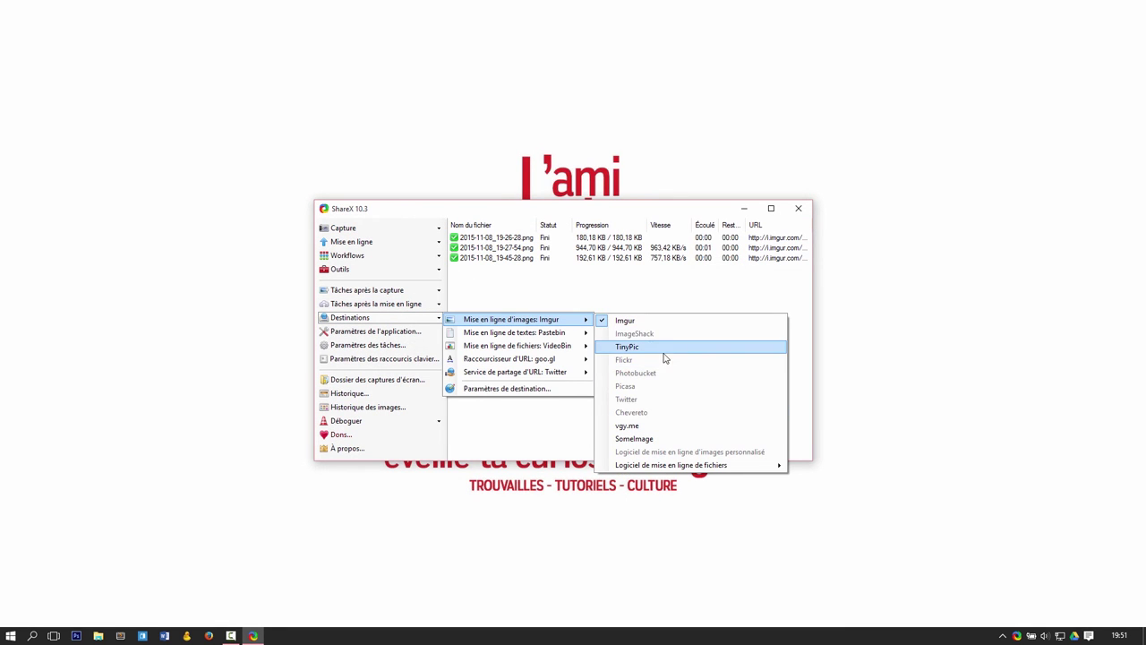
left_click(474, 289)
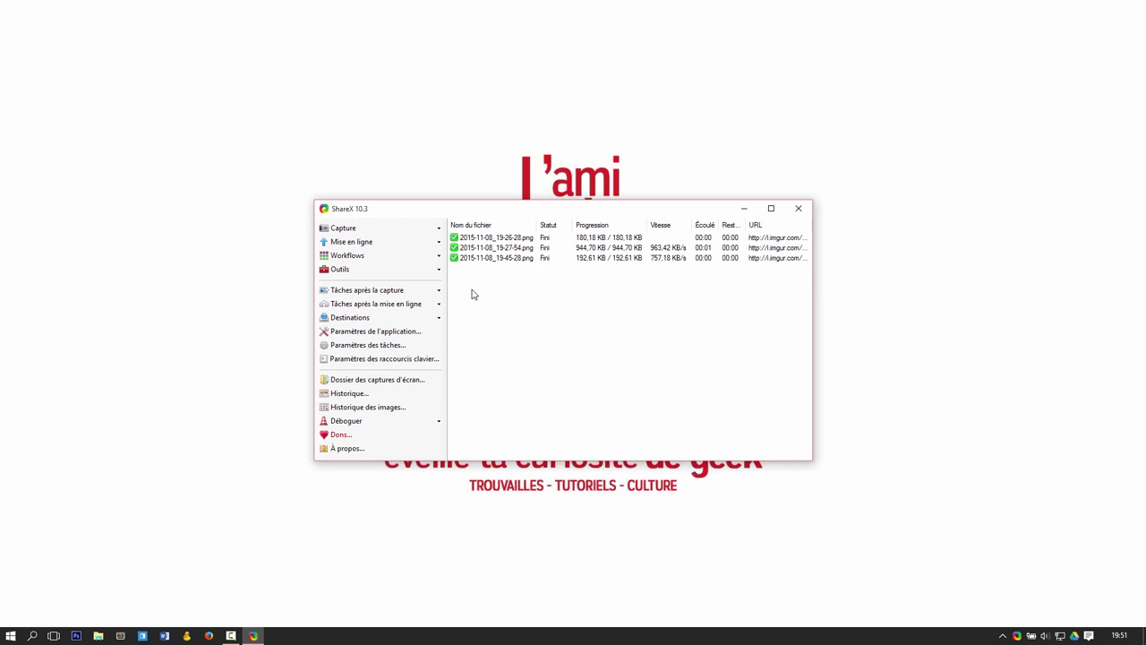
Look through the after-capture tasks, the after-upload tasks and the destination categories.
left_click(420, 292)
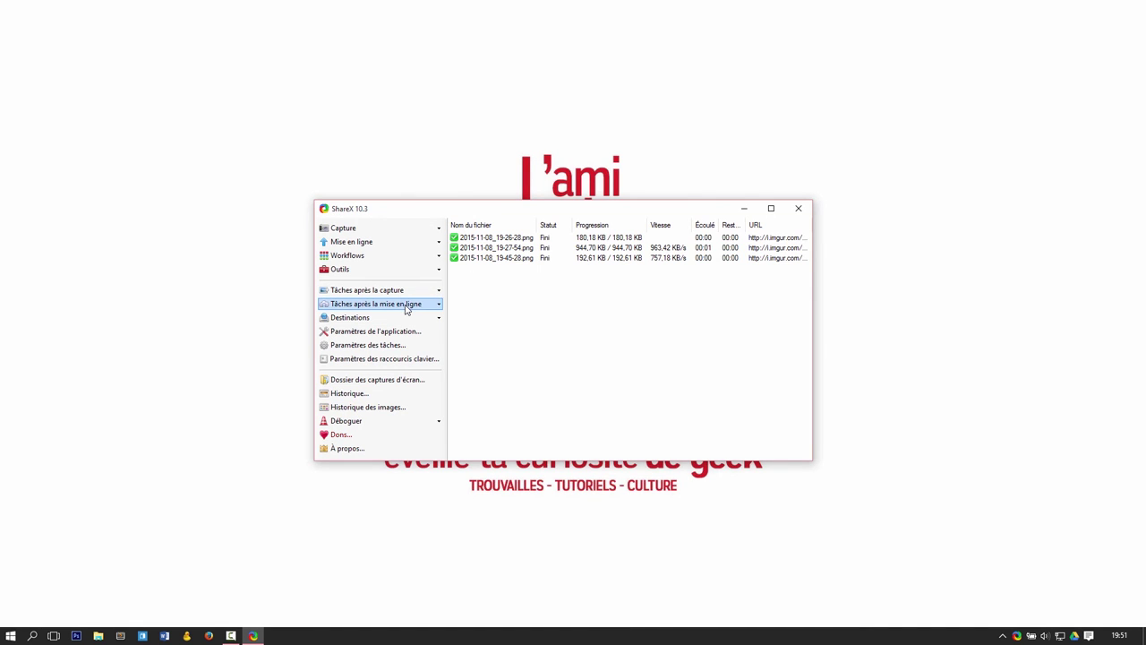
left_click(405, 305)
left_click(418, 291)
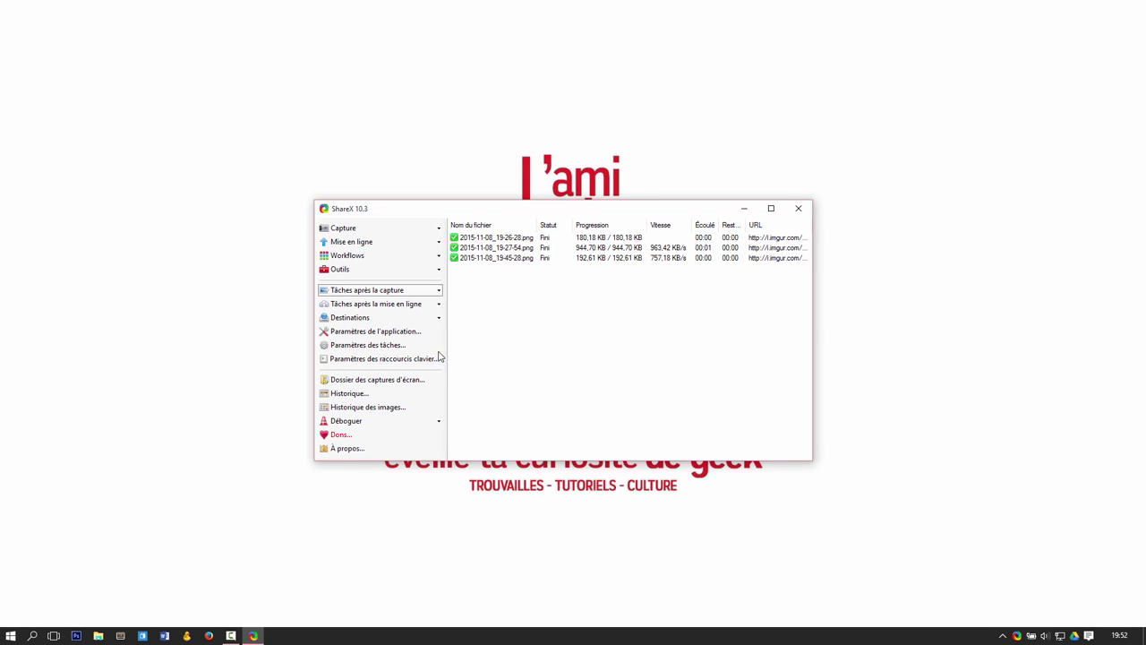
mouse_move(427, 323)
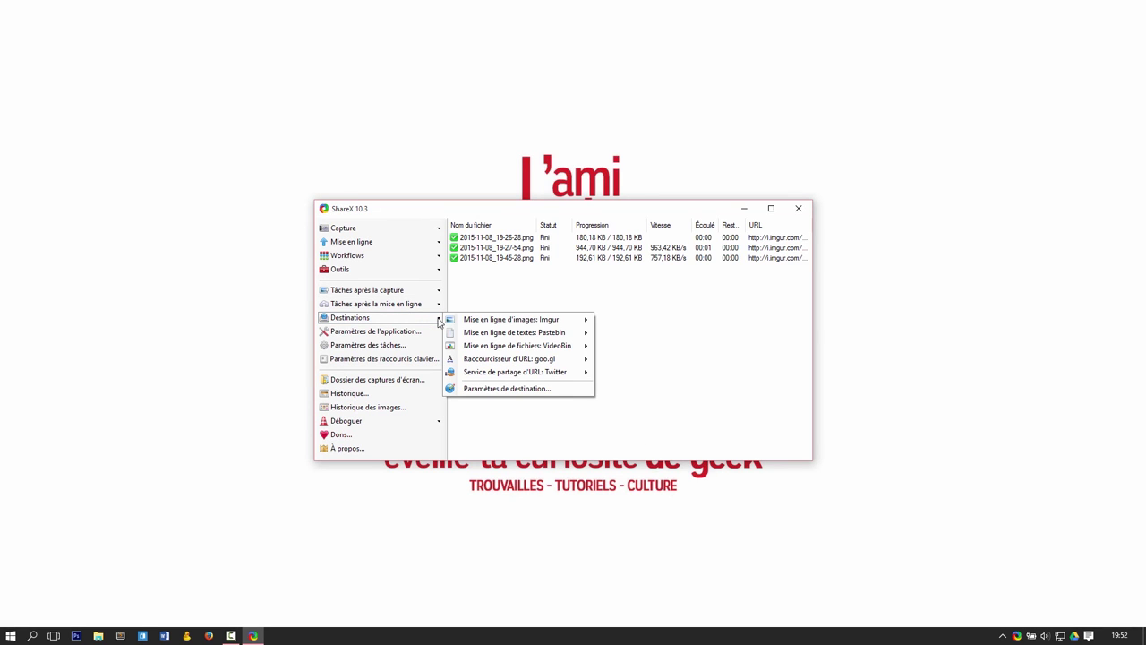
mouse_move(482, 327)
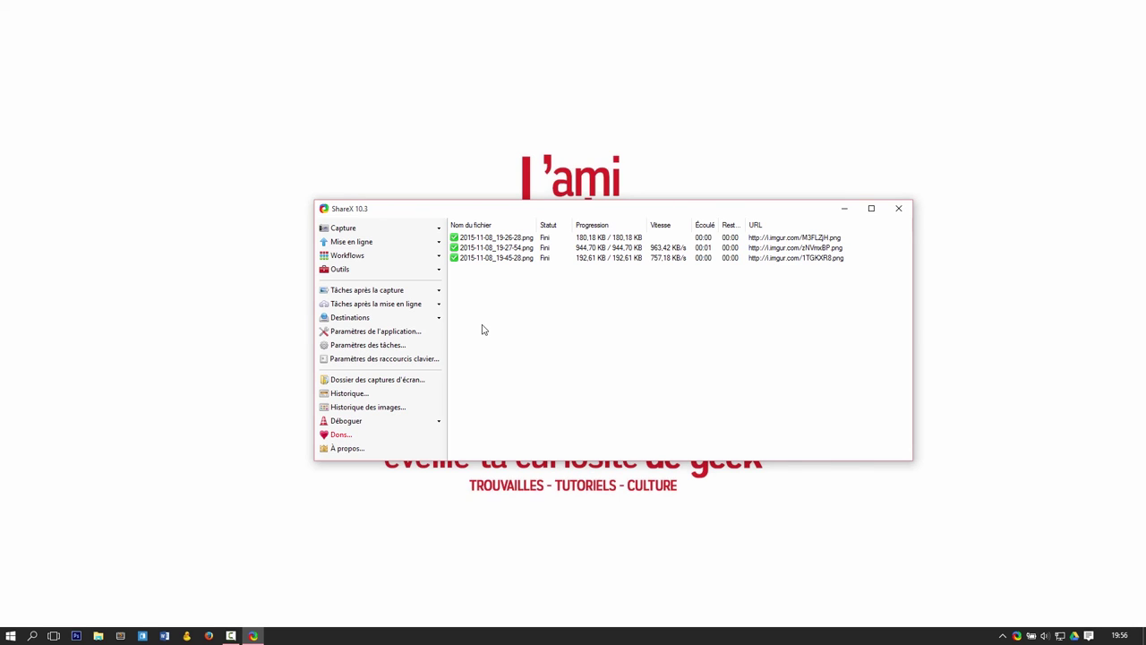
Start a GIF screen recording of a rectangular area covering most of the main window and part of the logo.
left_click(435, 229)
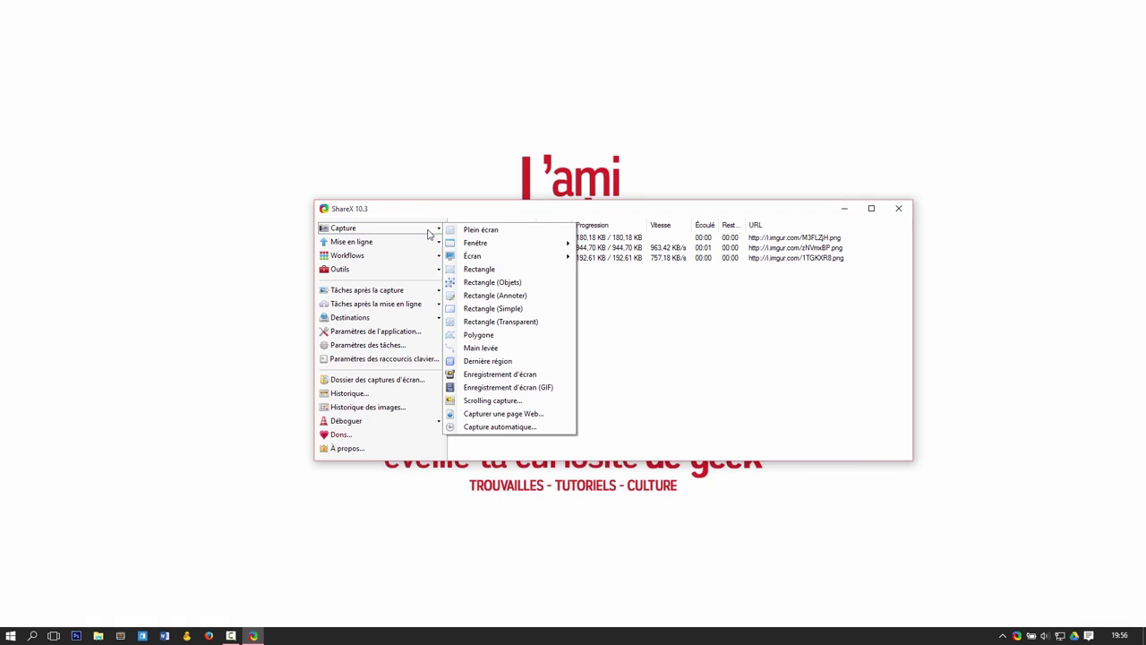
left_click(514, 390)
left_click_drag(284, 170, 690, 508)
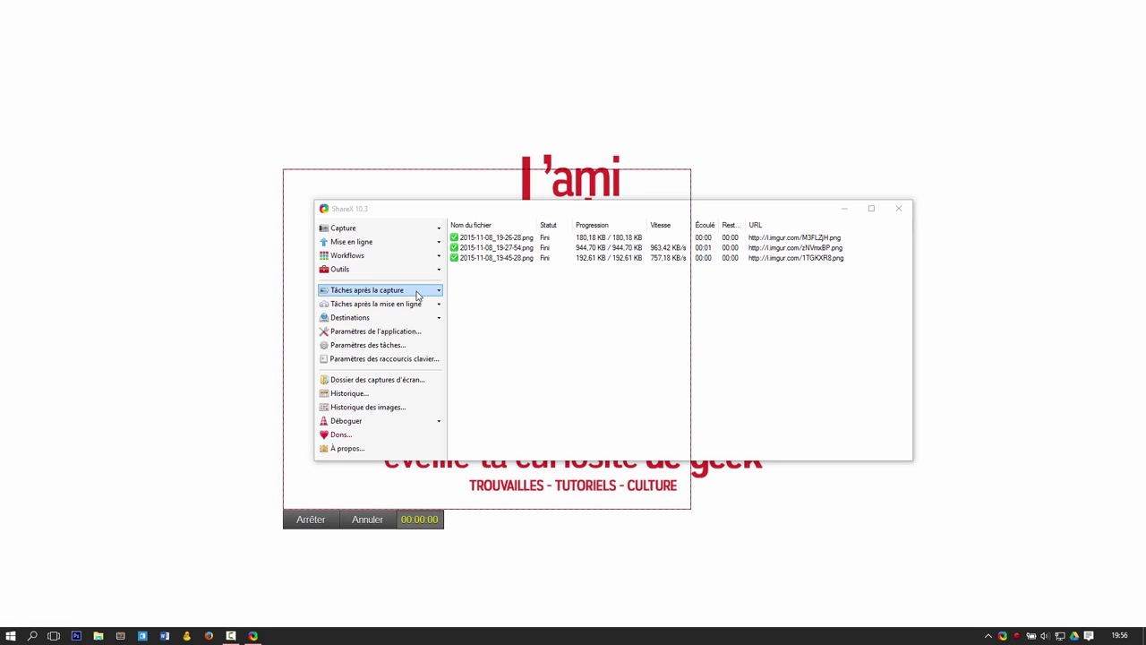
Show the after-capture and after-upload task options during the GIF recording, and stop the recording.
left_click(438, 291)
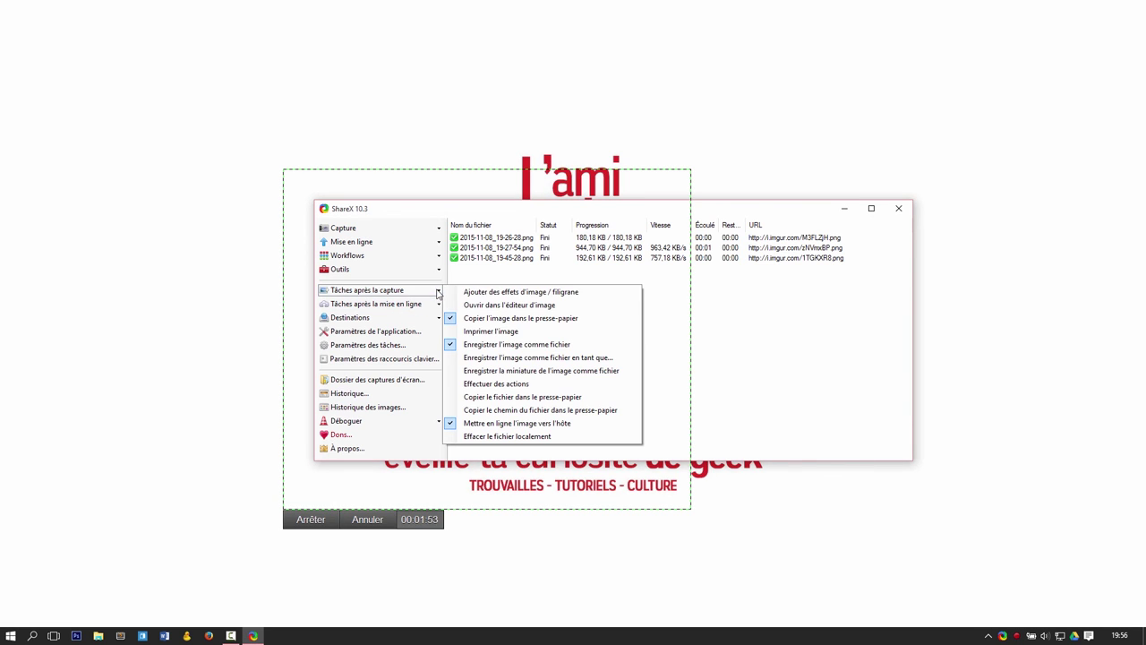
mouse_move(421, 305)
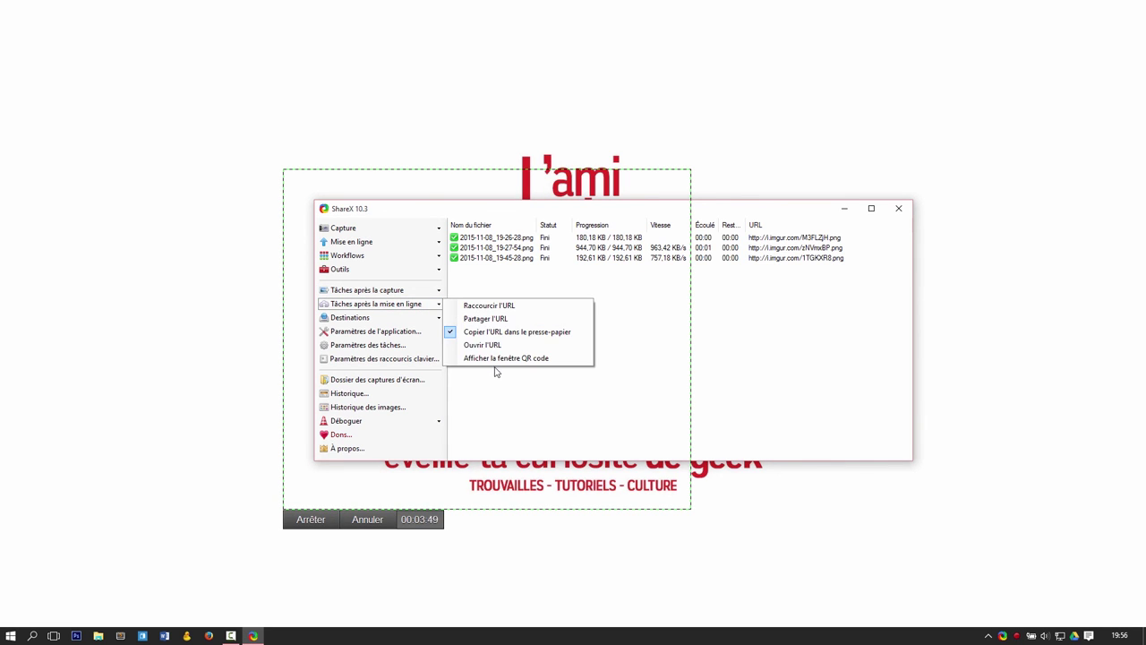
left_click(527, 392)
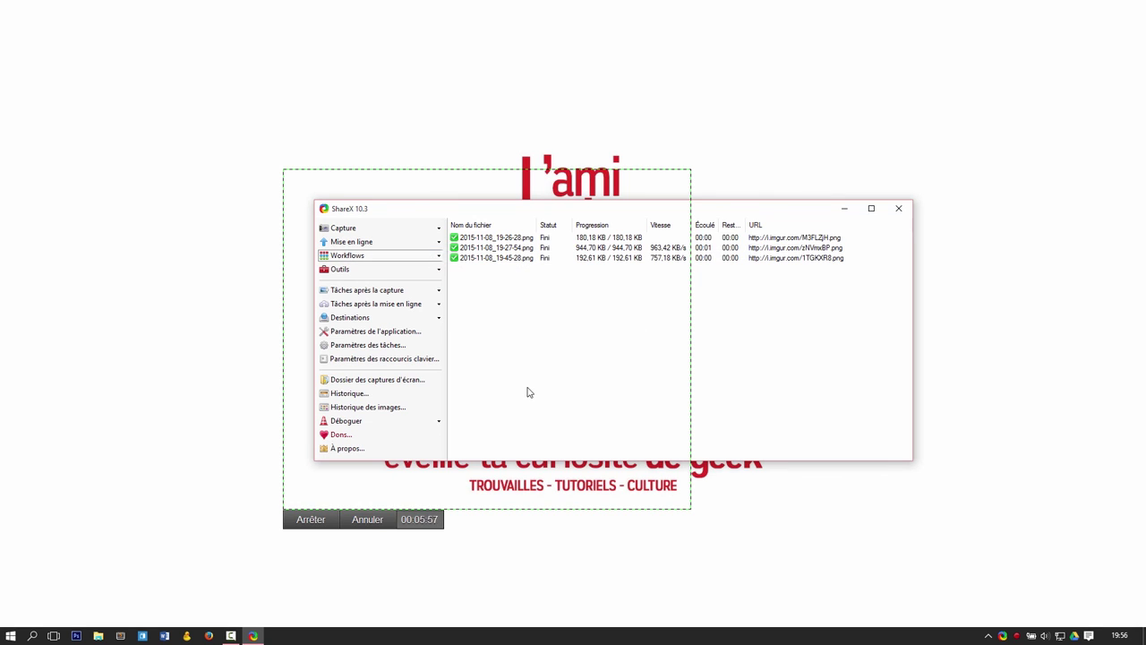
left_click(312, 521)
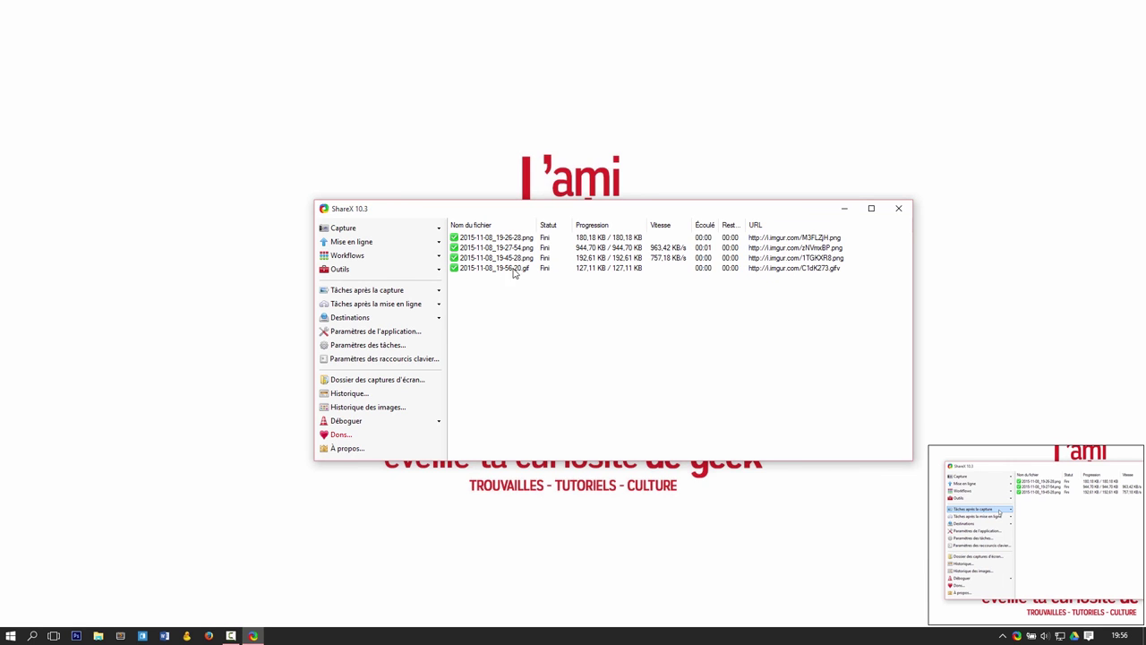
Preview the newly recorded GIF from the list of captured files and check its upload notification.
left_click(501, 269)
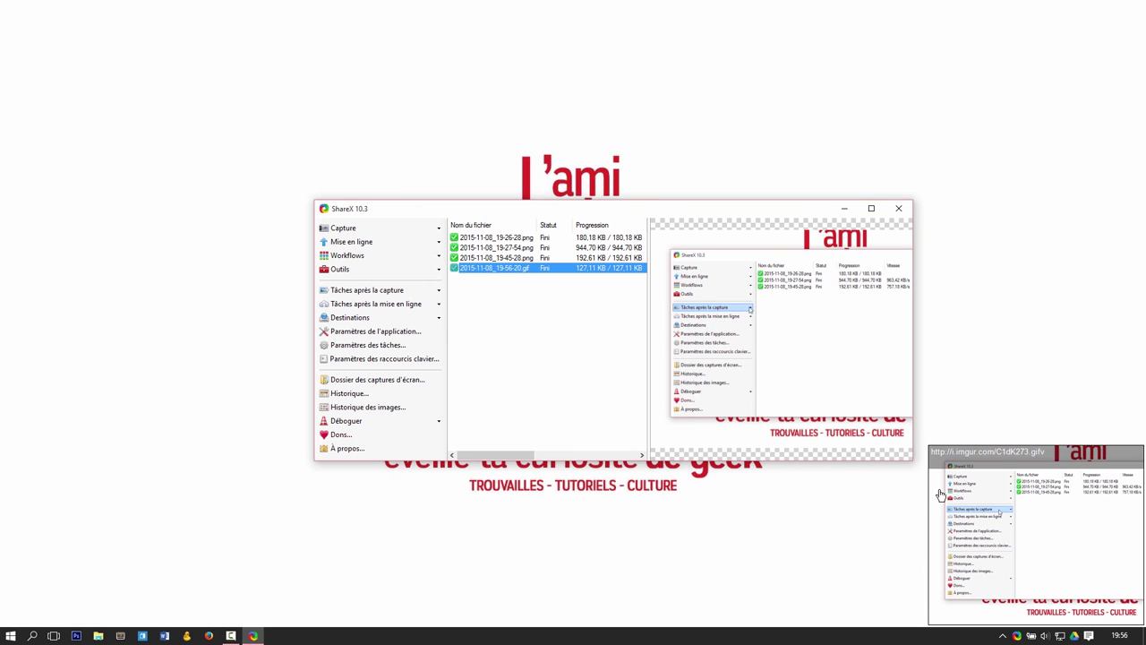
mouse_move(1056, 514)
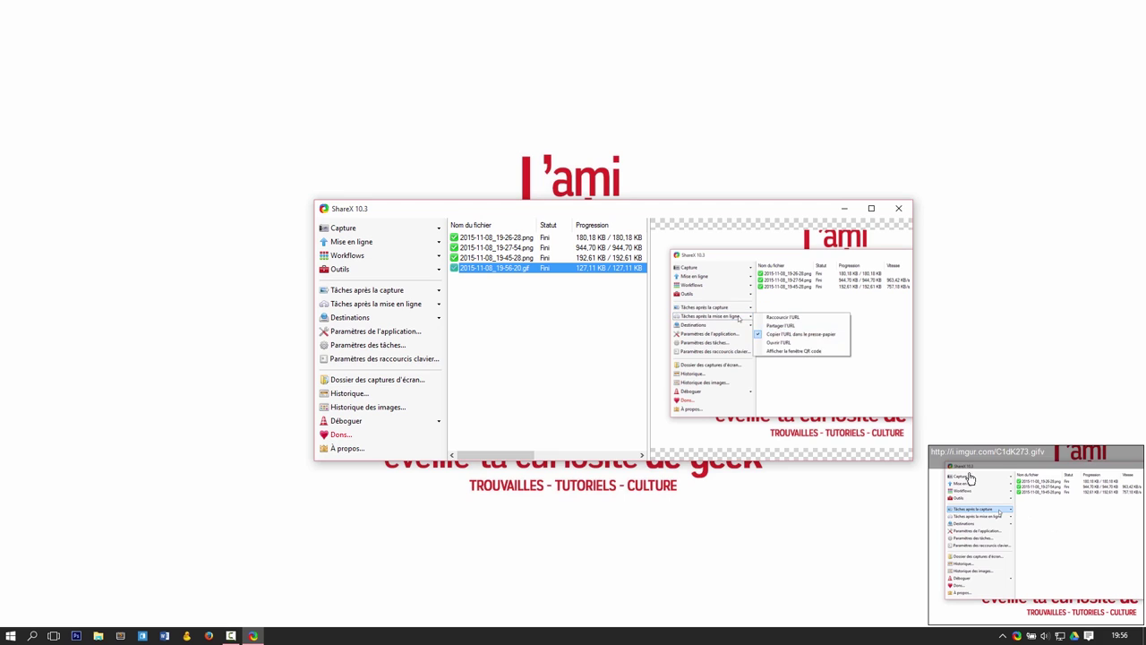